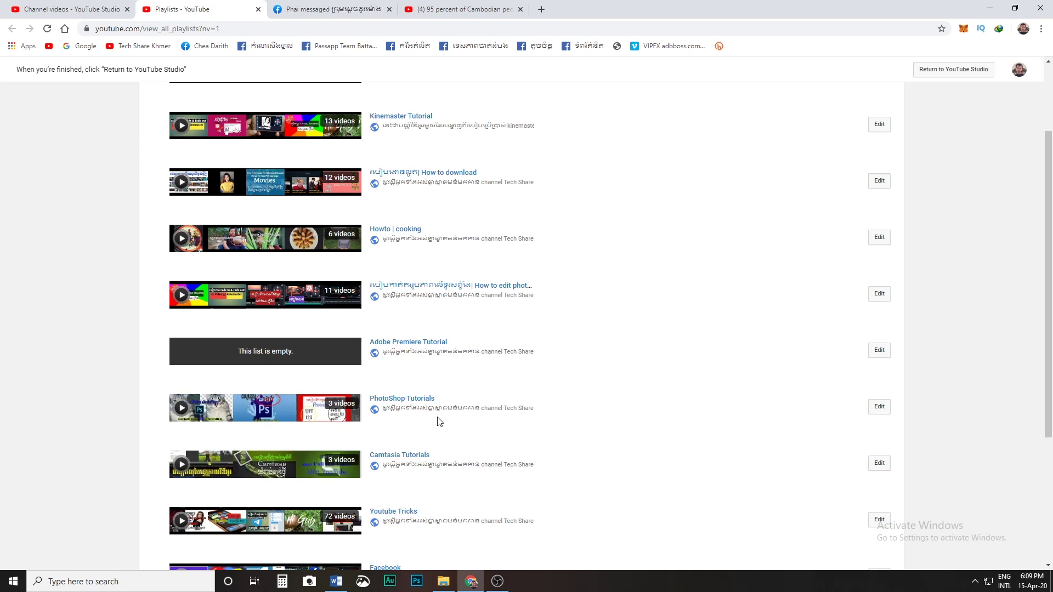
{"action": "scroll", "coordinate": [439, 424], "scroll_direction": "up", "scroll_amount": 3}
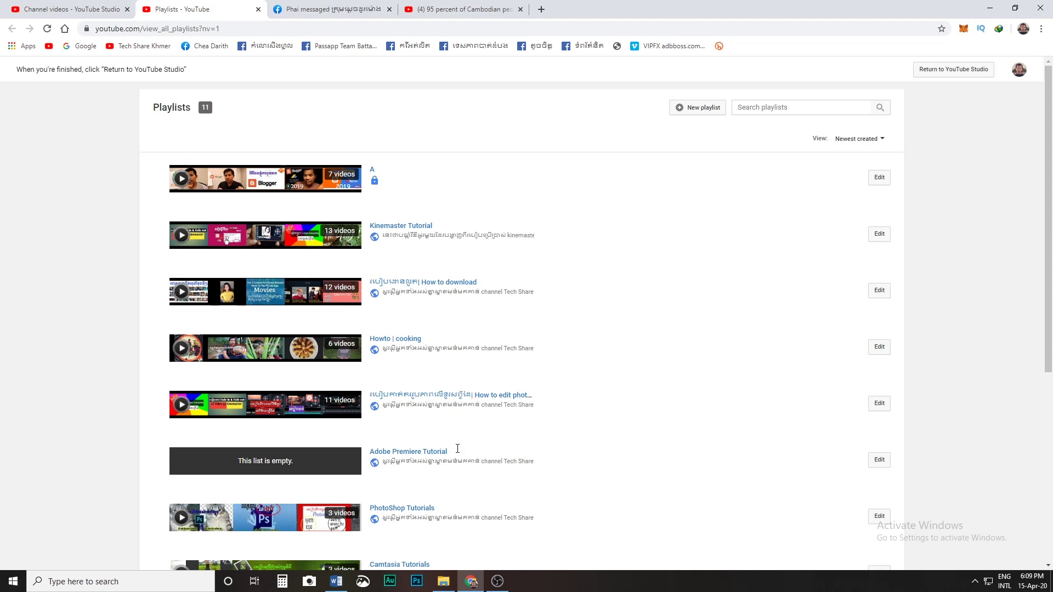
{"action": "left_click", "coordinate": [30, 9]}
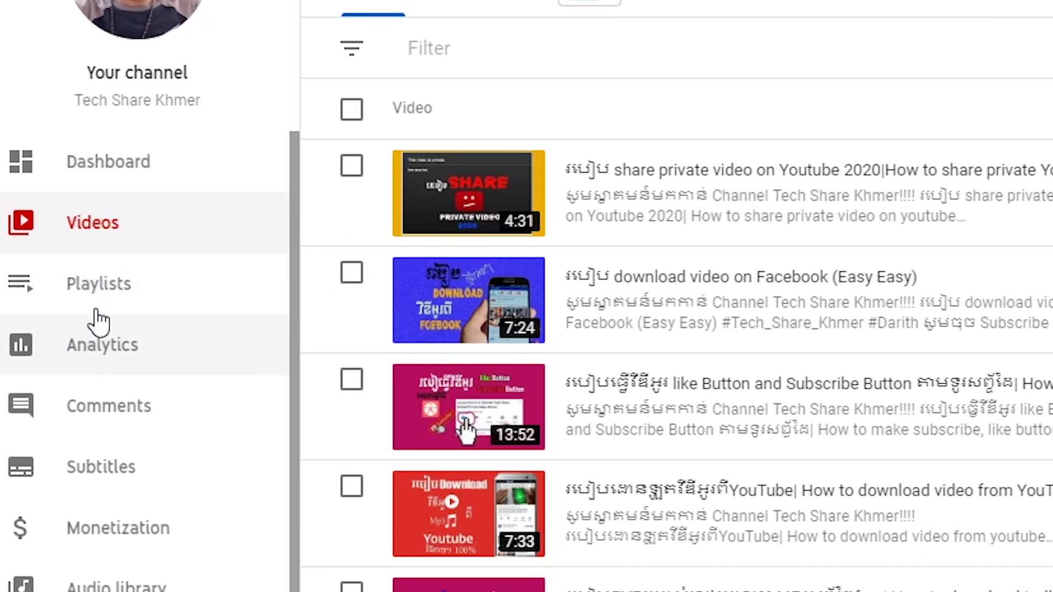
{"action": "left_click", "coordinate": [94, 301]}
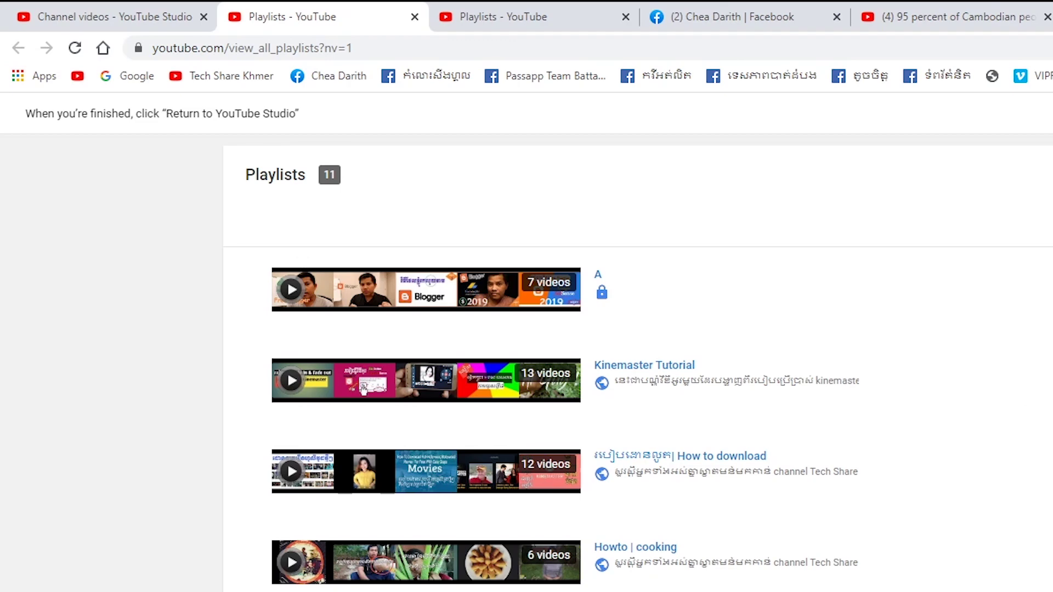
Create a new public playlist titled "Mix- Tech Share Khmer".
{"action": "left_click", "coordinate": [757, 128]}
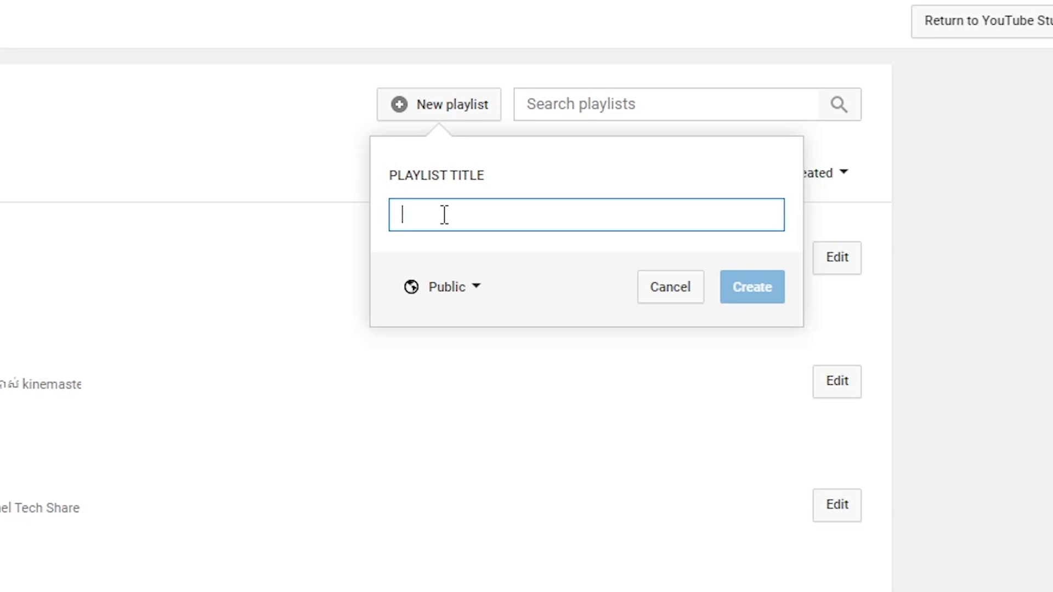
{"action": "left_click", "coordinate": [445, 214]}
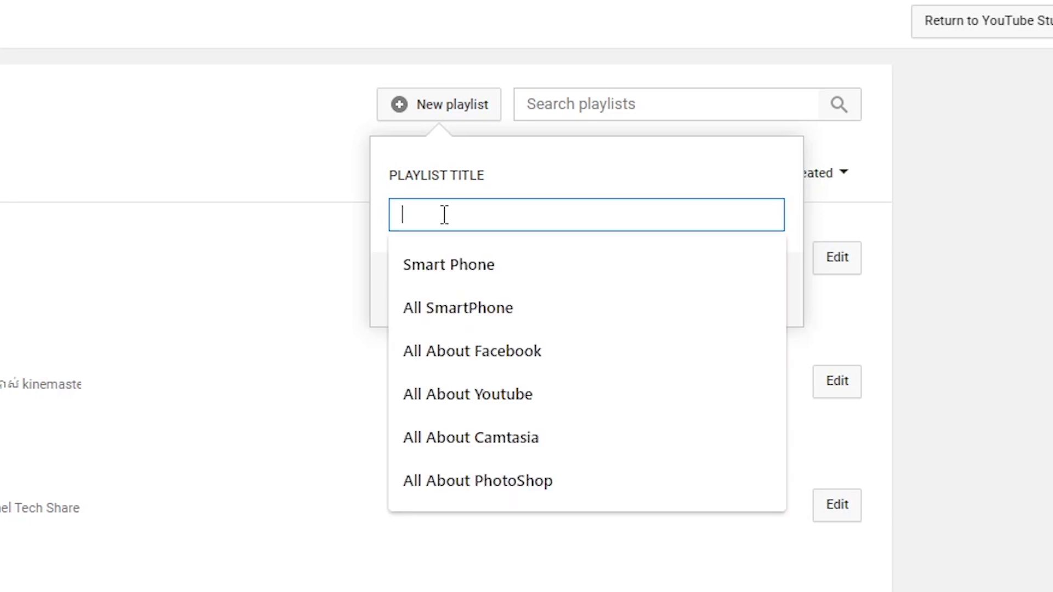
{"action": "type", "text": "Mix- Tech Share Khmer"}
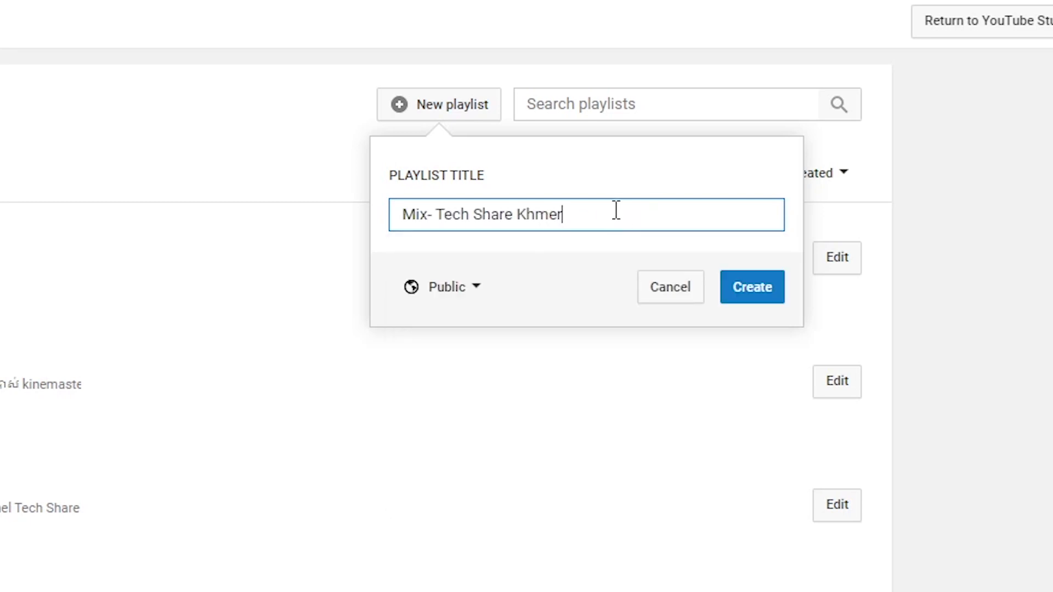
{"action": "left_click", "coordinate": [756, 288]}
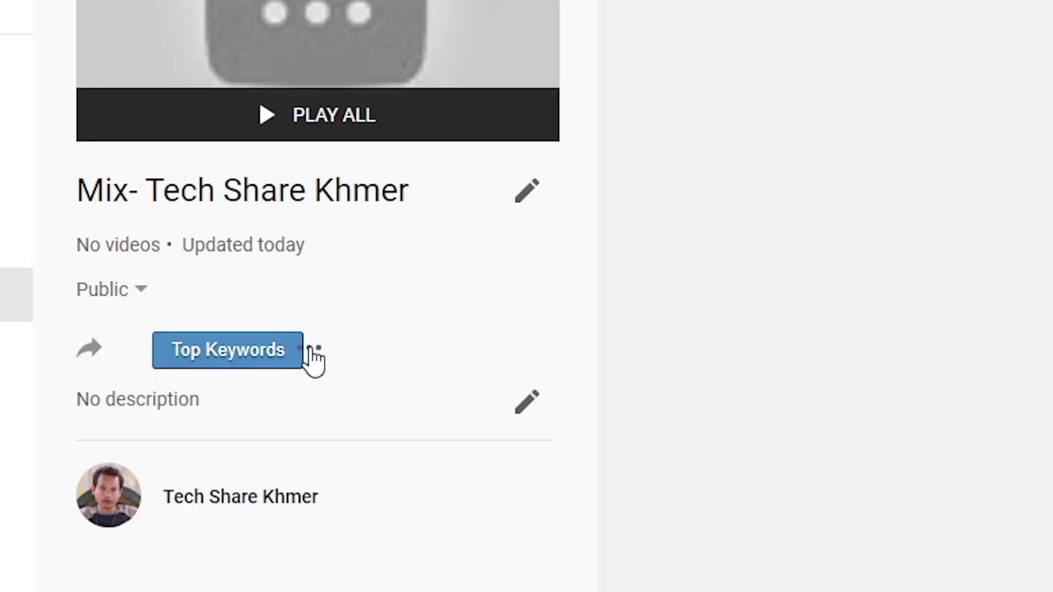
Open the new playlist's advanced settings and add an auto-add rule.
{"action": "left_click", "coordinate": [312, 351]}
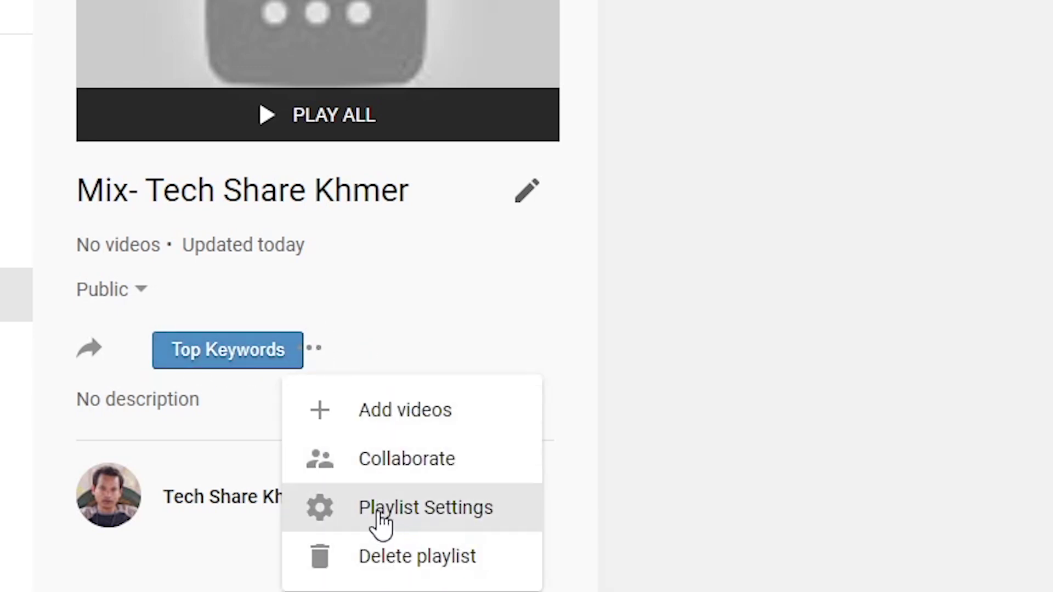
{"action": "left_click", "coordinate": [404, 510]}
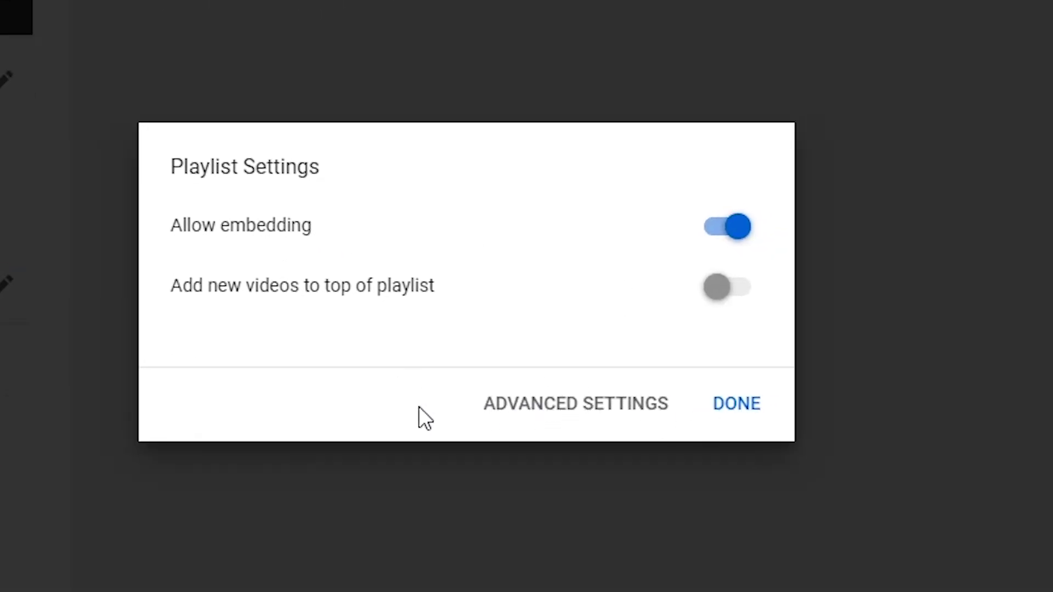
{"action": "left_click", "coordinate": [585, 416]}
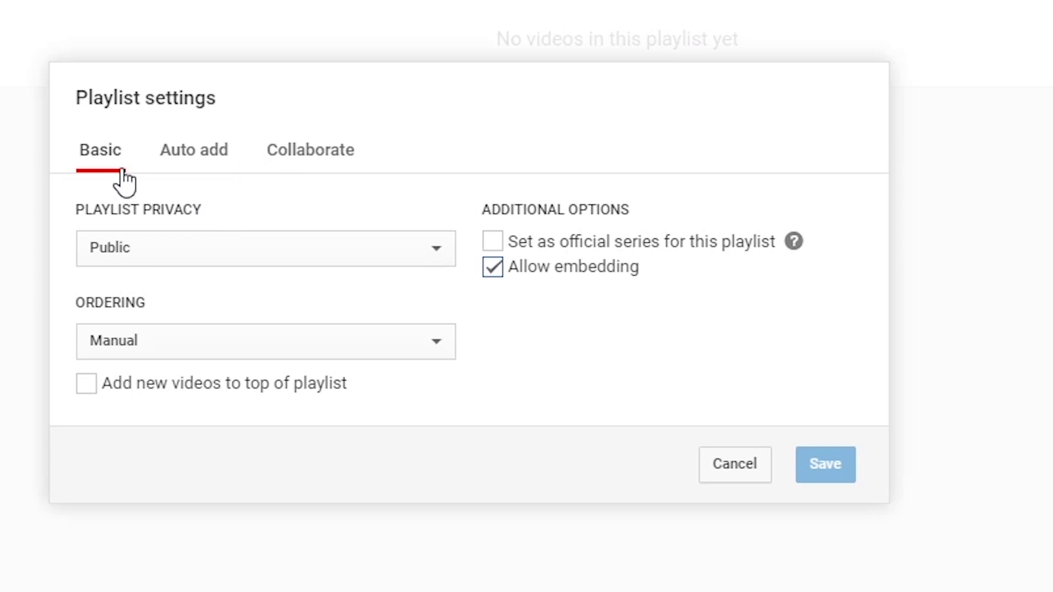
{"action": "left_click", "coordinate": [196, 159]}
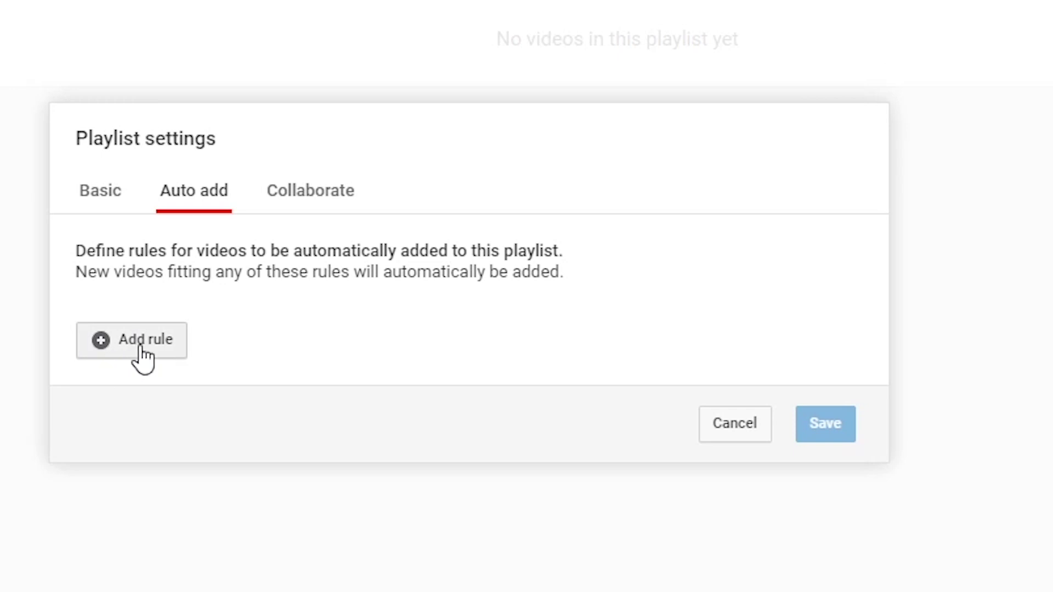
{"action": "left_click", "coordinate": [100, 338]}
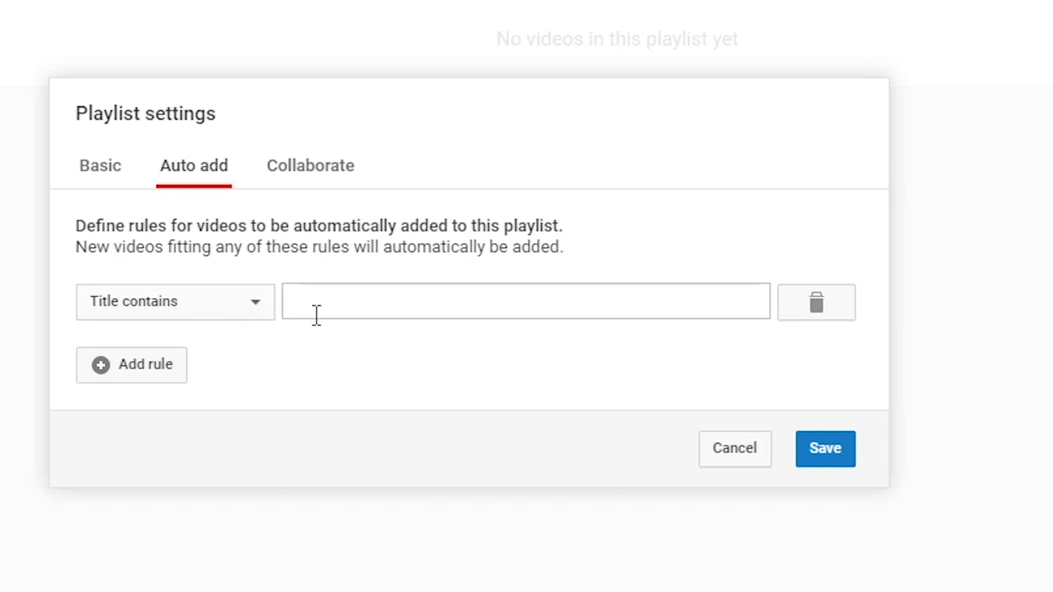
{"action": "left_click", "coordinate": [190, 316]}
{"action": "left_click", "coordinate": [178, 329]}
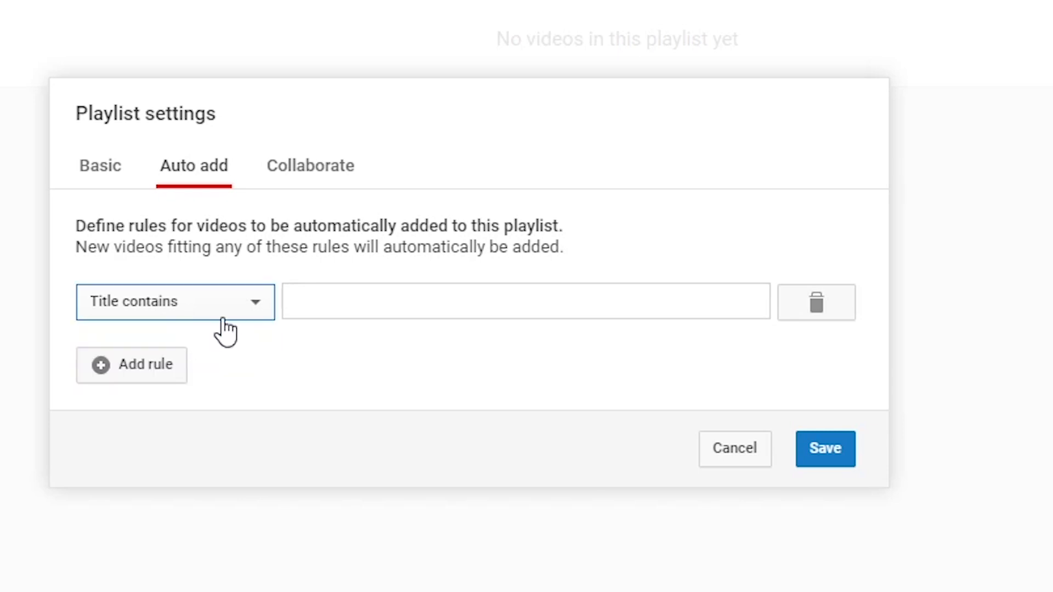
{"action": "left_click", "coordinate": [308, 305]}
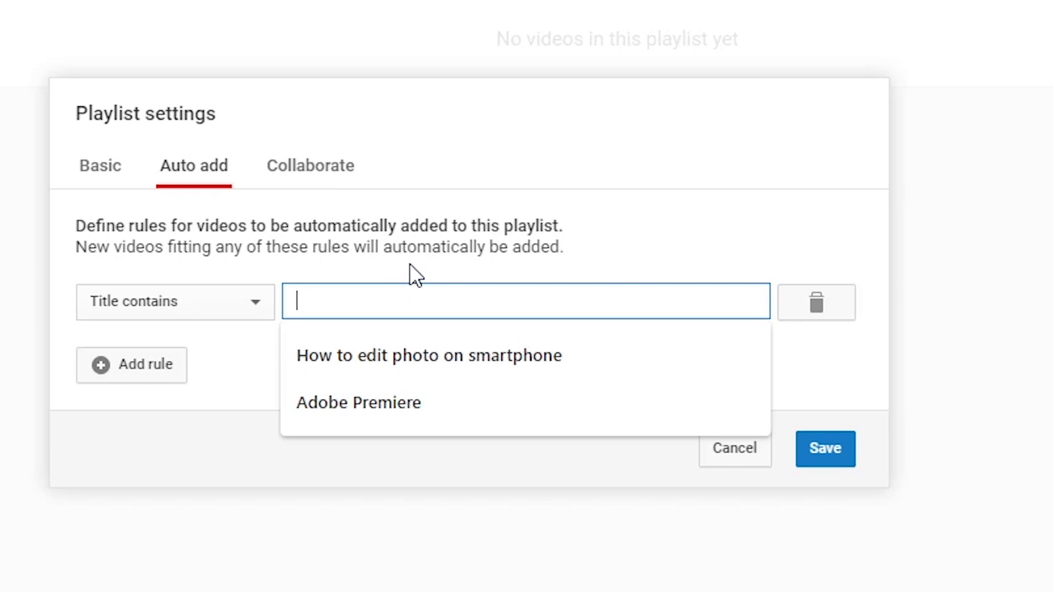
{"action": "left_click", "coordinate": [679, 250]}
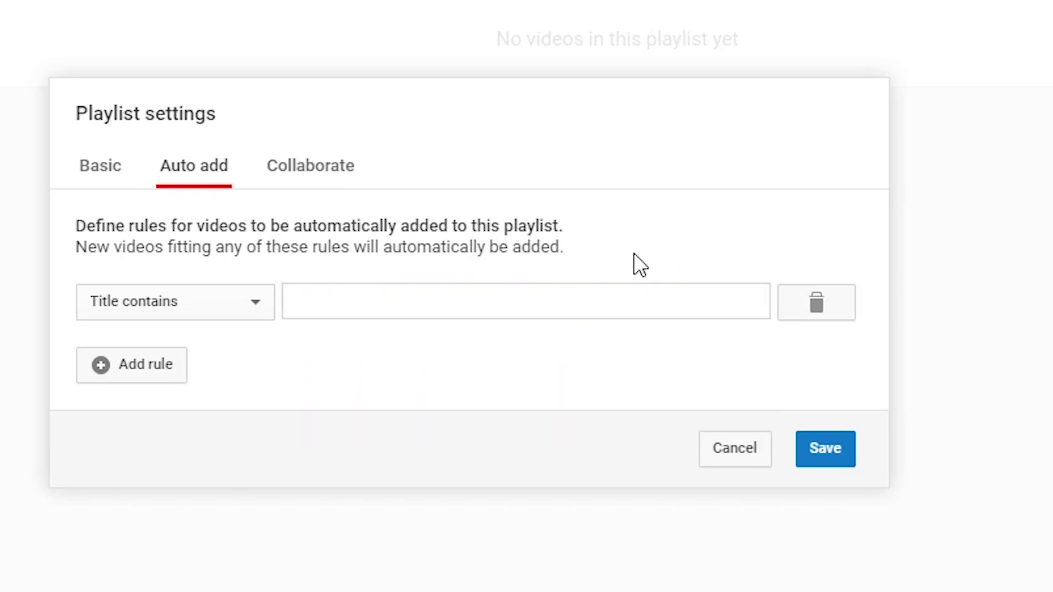
{"action": "left_click", "coordinate": [430, 306]}
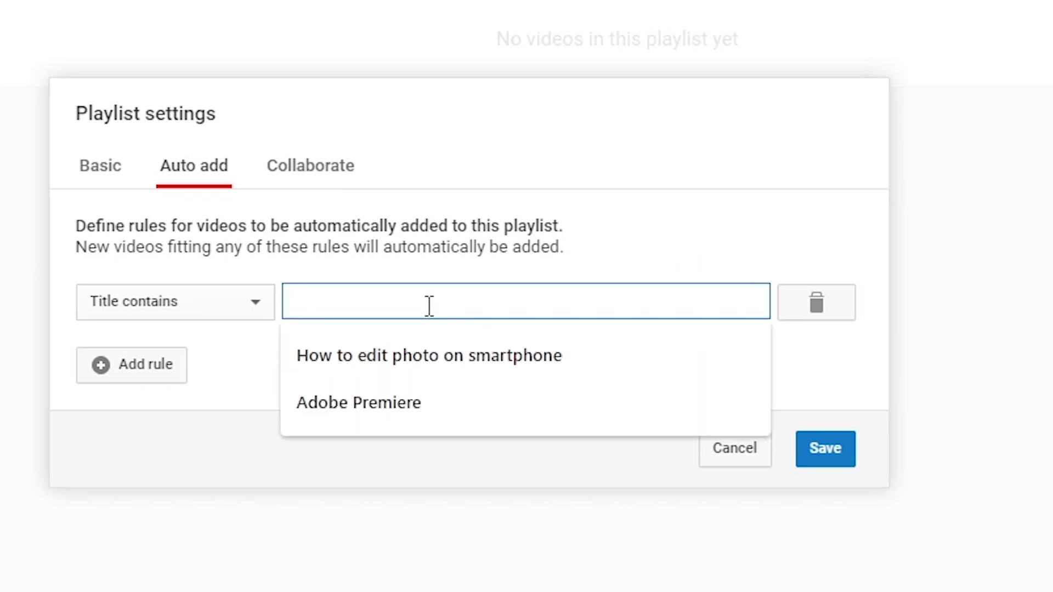
{"action": "left_click", "coordinate": [693, 224]}
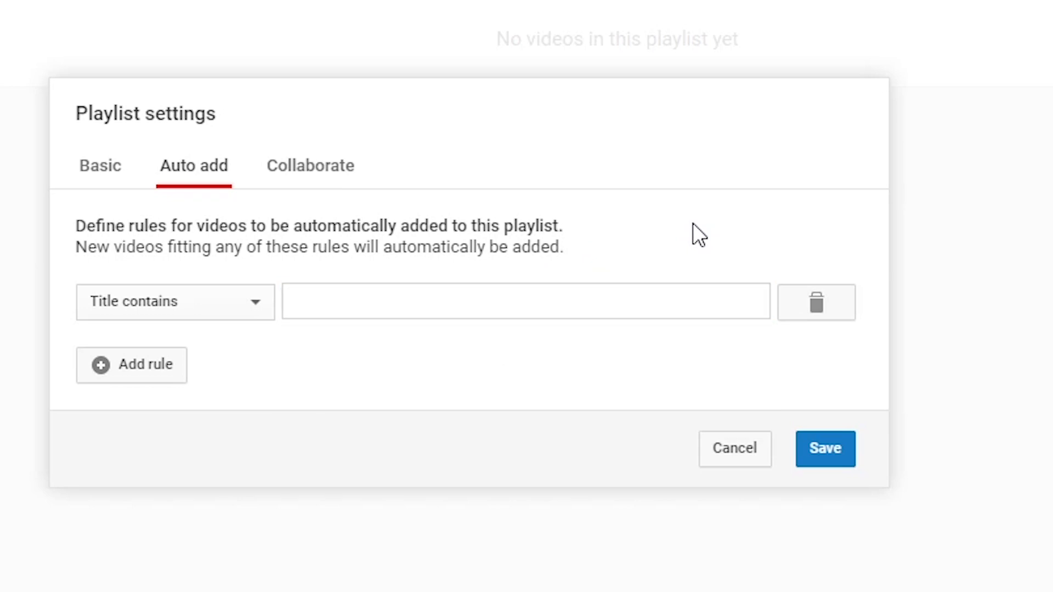
{"action": "left_click", "coordinate": [381, 306]}
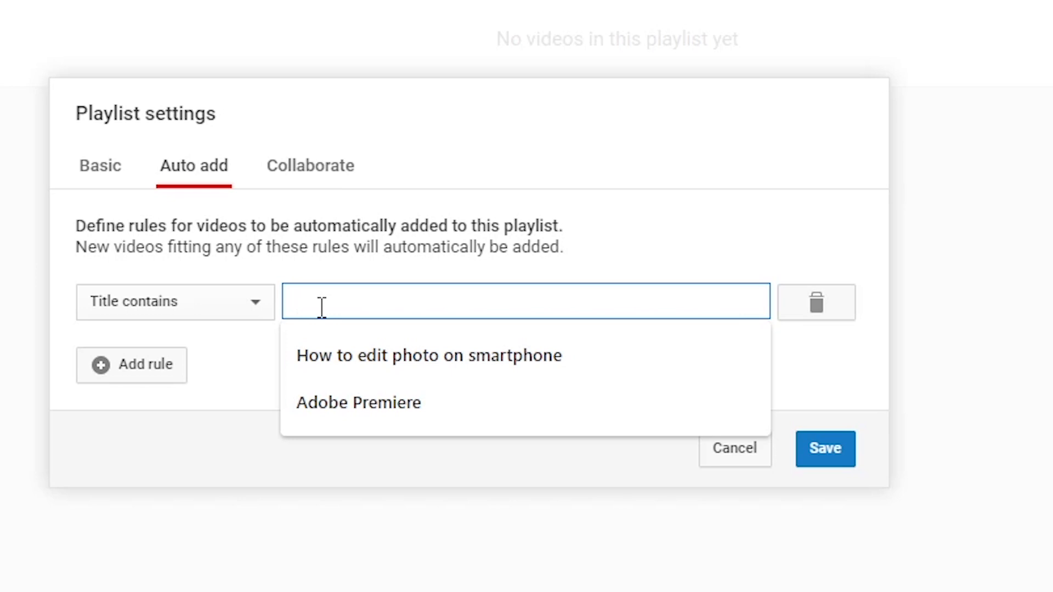
{"action": "type", "text": "a"}
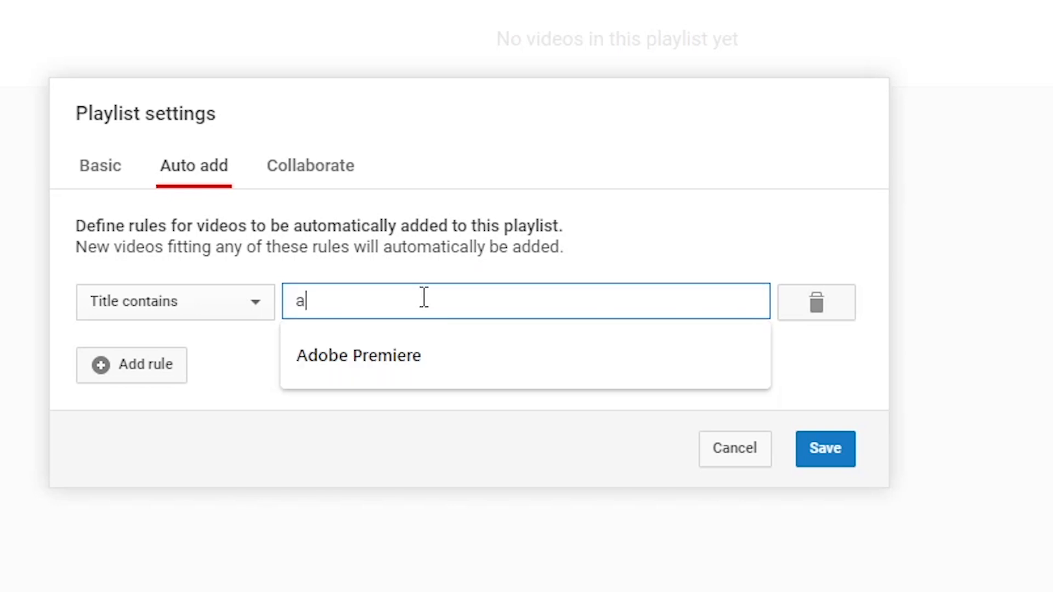
{"action": "key", "text": "BackSpace"}
{"action": "left_click", "coordinate": [571, 206]}
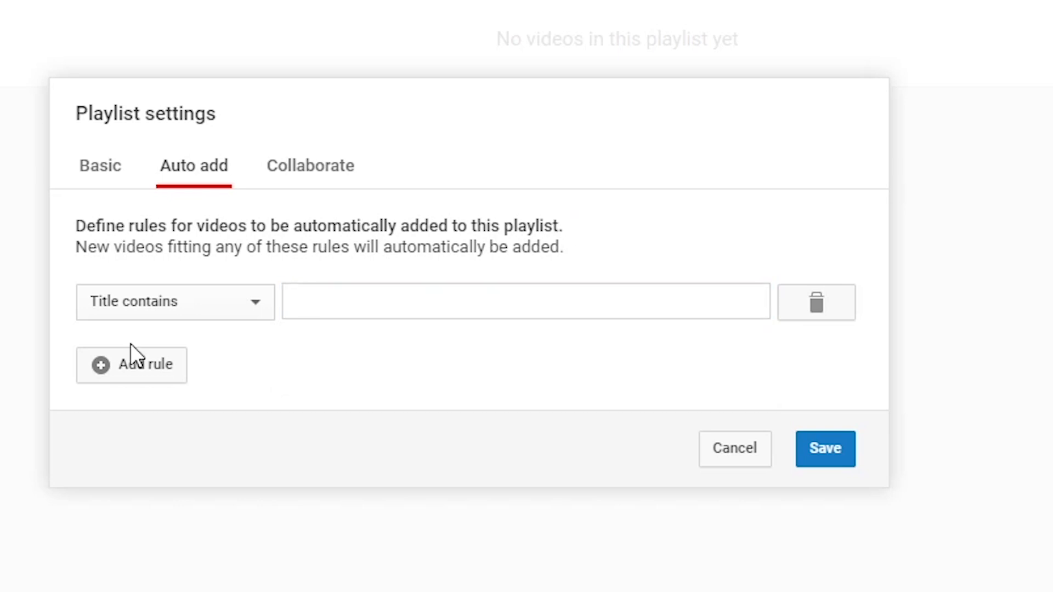
Set the auto-add rule to match videos whose description contains "Tech Share Khmer".
{"action": "left_click", "coordinate": [166, 303]}
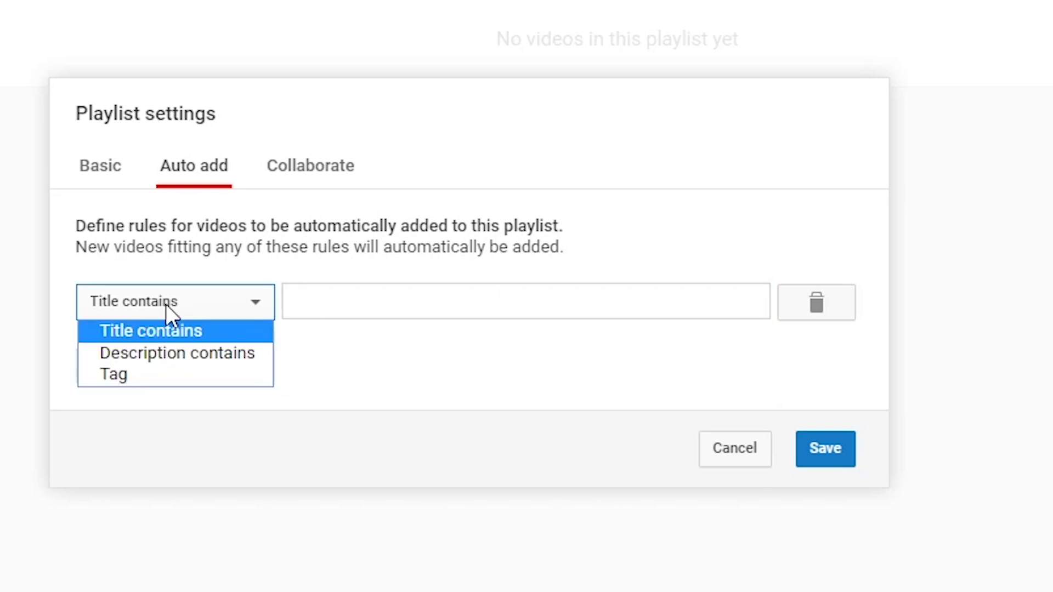
{"action": "left_click", "coordinate": [178, 354]}
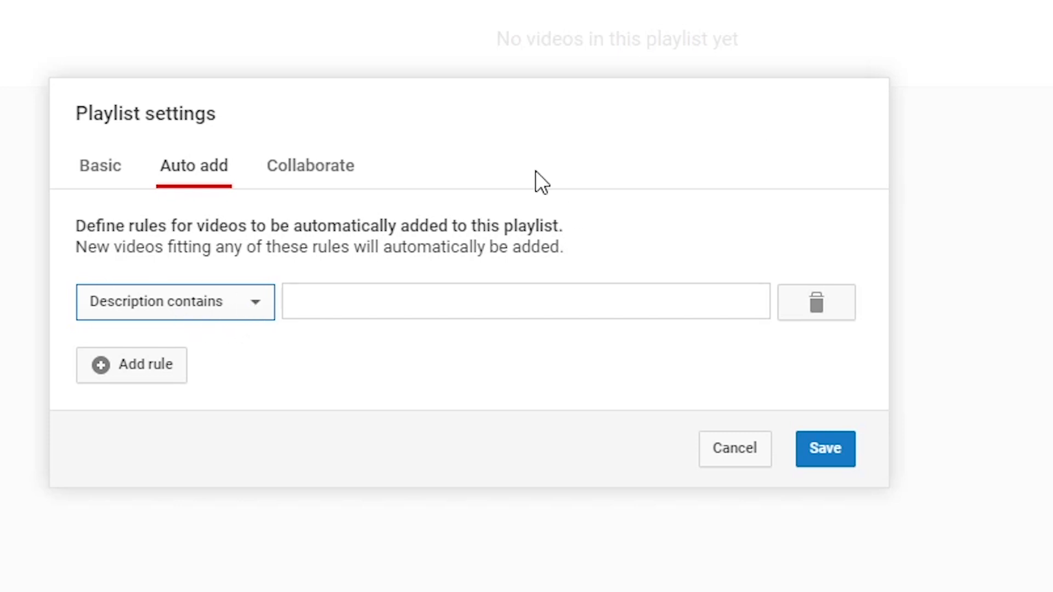
{"action": "triple_click", "coordinate": [483, 86]}
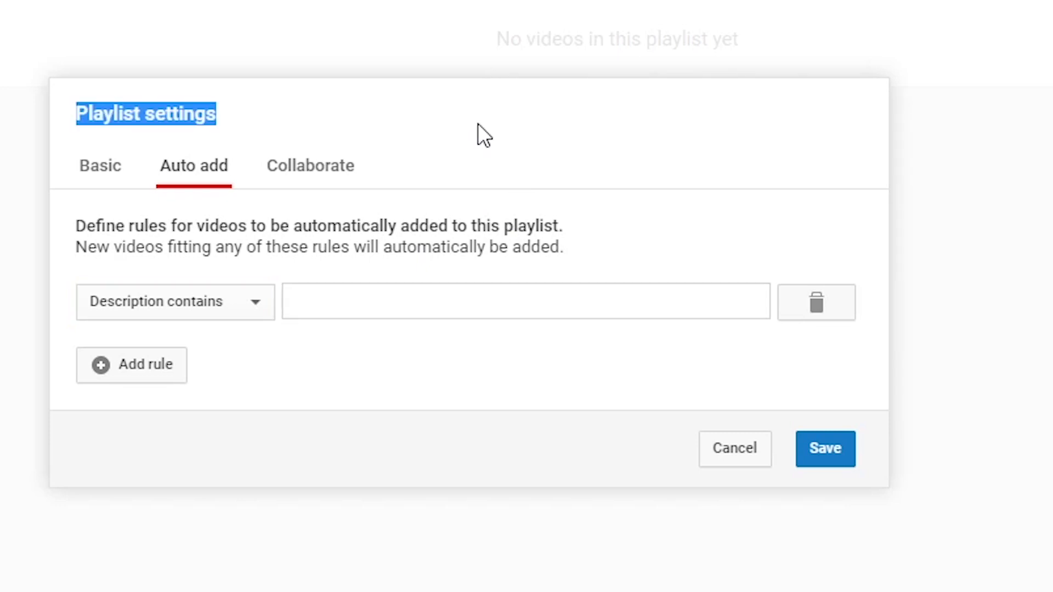
{"action": "left_click", "coordinate": [470, 302]}
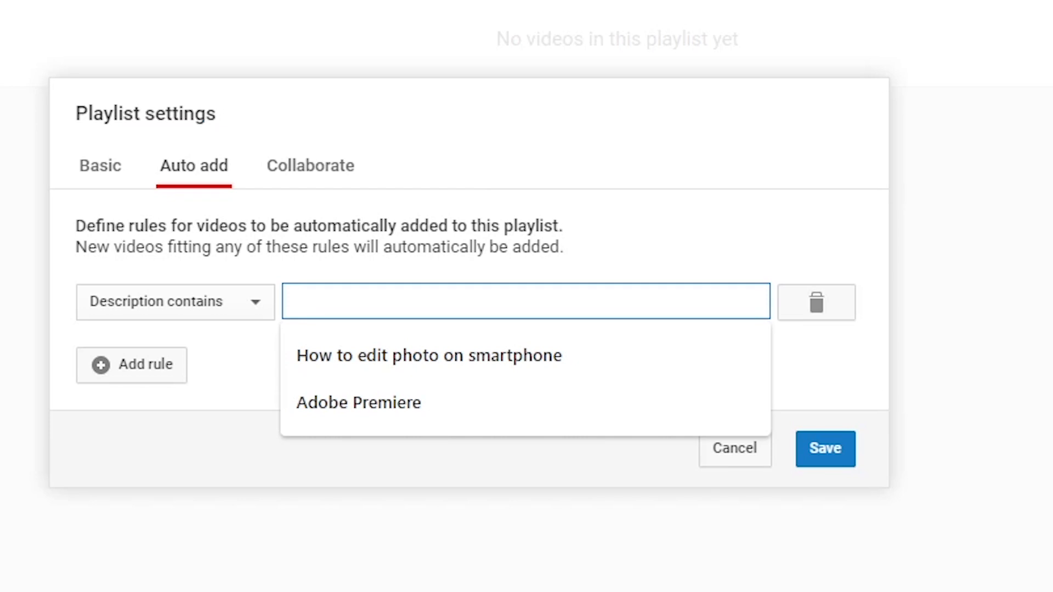
{"action": "type", "text": "Te"}
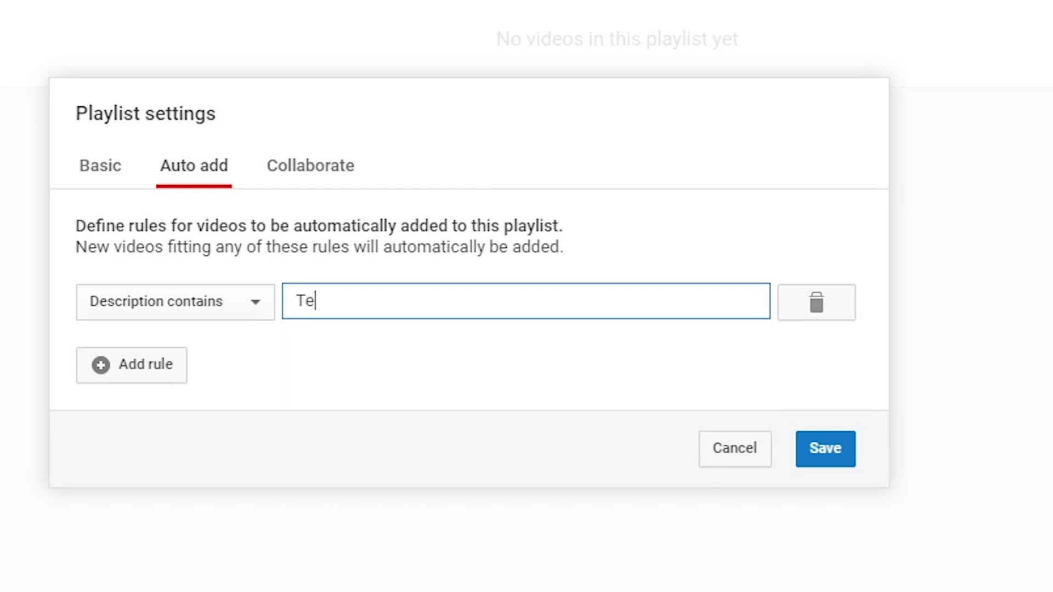
{"action": "type", "text": "ch Share Khmer"}
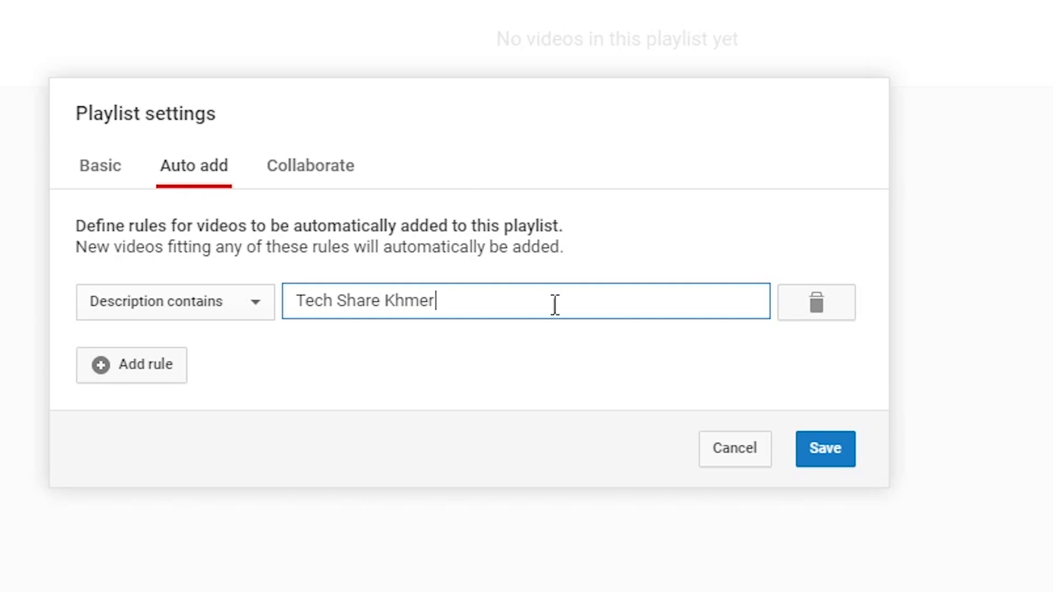
Save the auto-add rule and include the existing recent videos that match it in the playlist.
{"action": "left_click", "coordinate": [831, 458]}
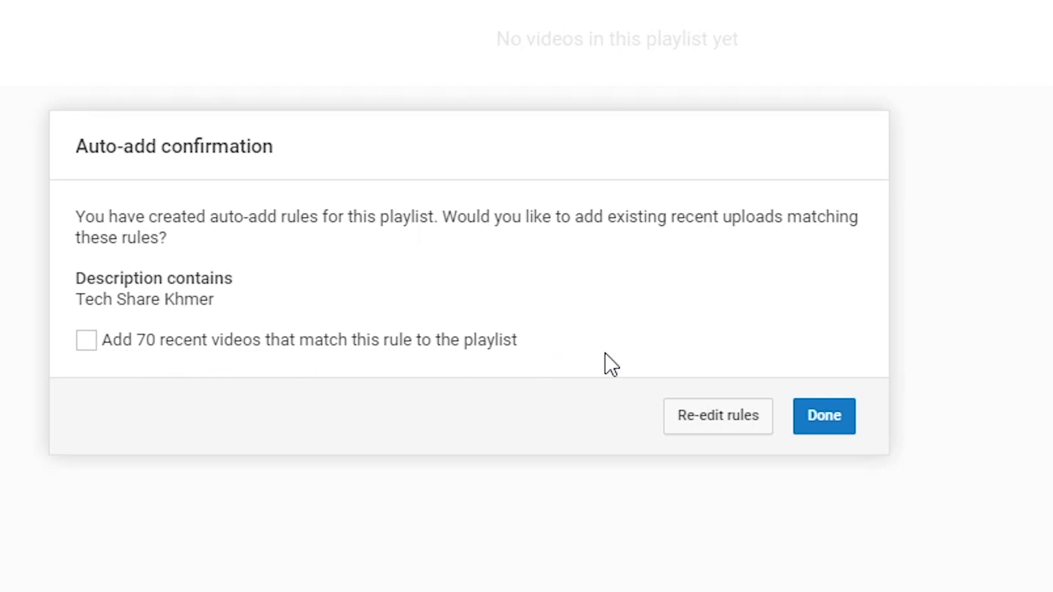
{"action": "left_click", "coordinate": [85, 341]}
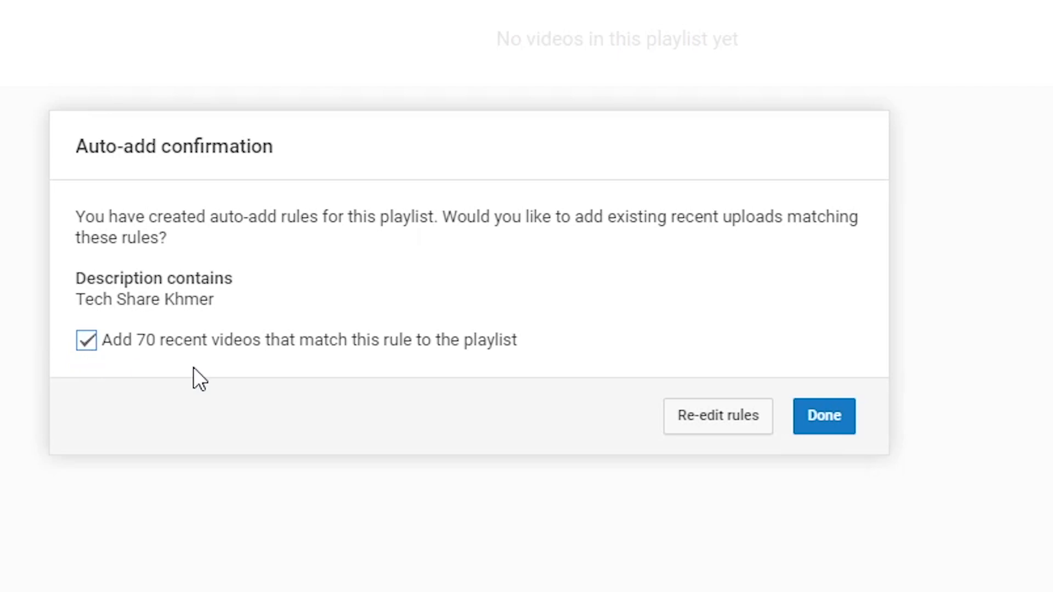
{"action": "left_click", "coordinate": [814, 415]}
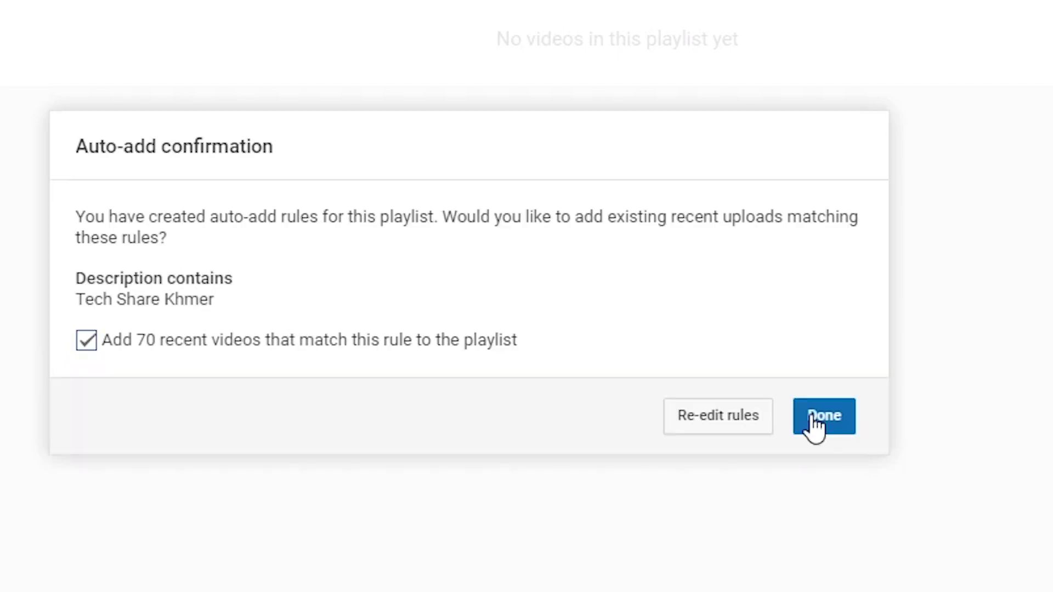
{"action": "left_click", "coordinate": [812, 418]}
Switch back to the channel's playlists page and reload the list.
{"action": "scroll", "coordinate": [811, 434], "scroll_direction": "up", "scroll_amount": 8}
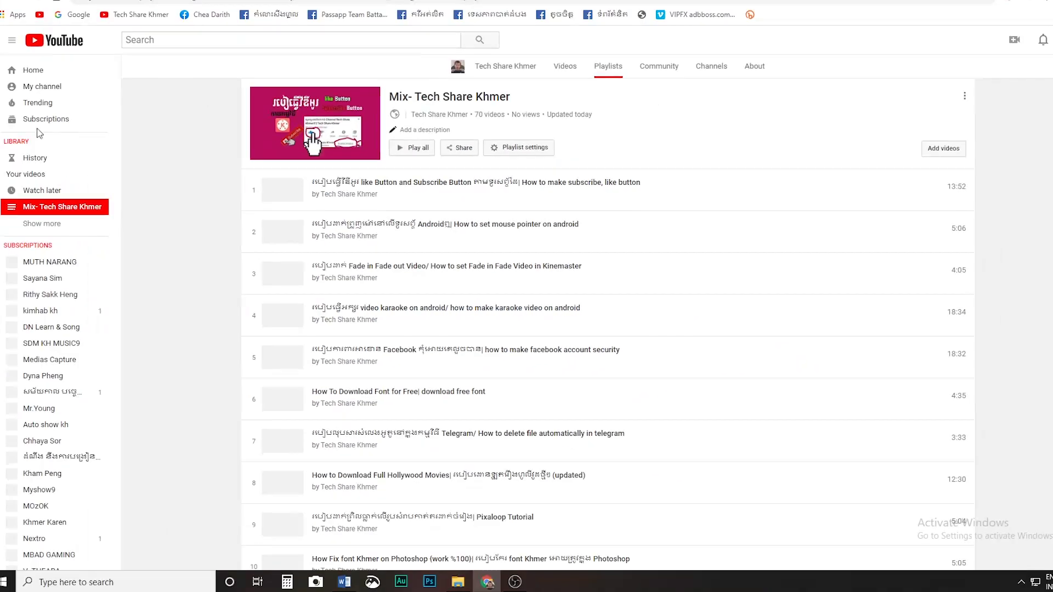
{"action": "left_click", "coordinate": [459, 39]}
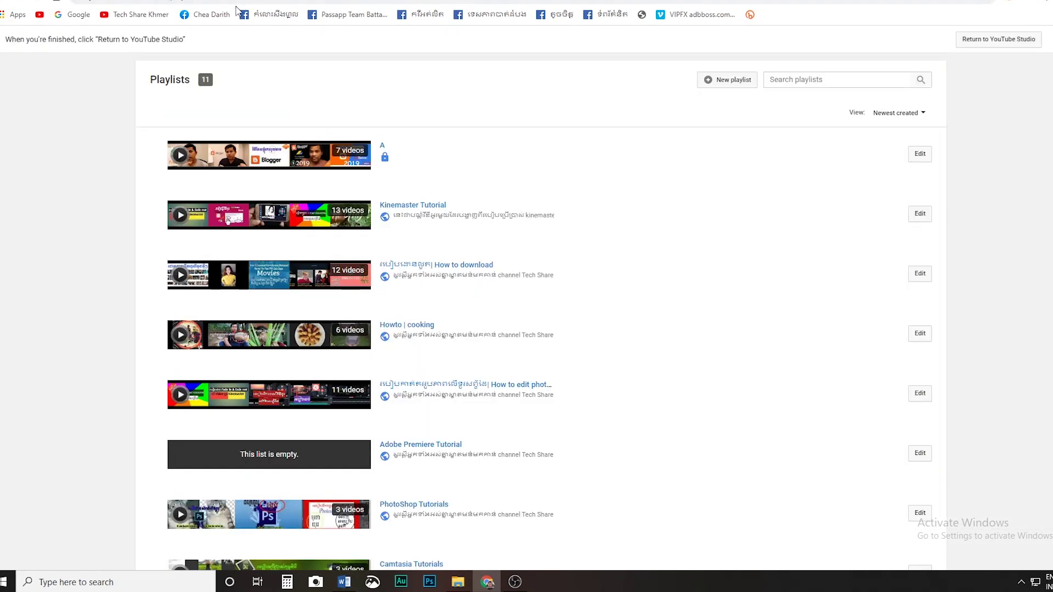
{"action": "left_click", "coordinate": [242, 2]}
{"action": "key", "text": "Return"}
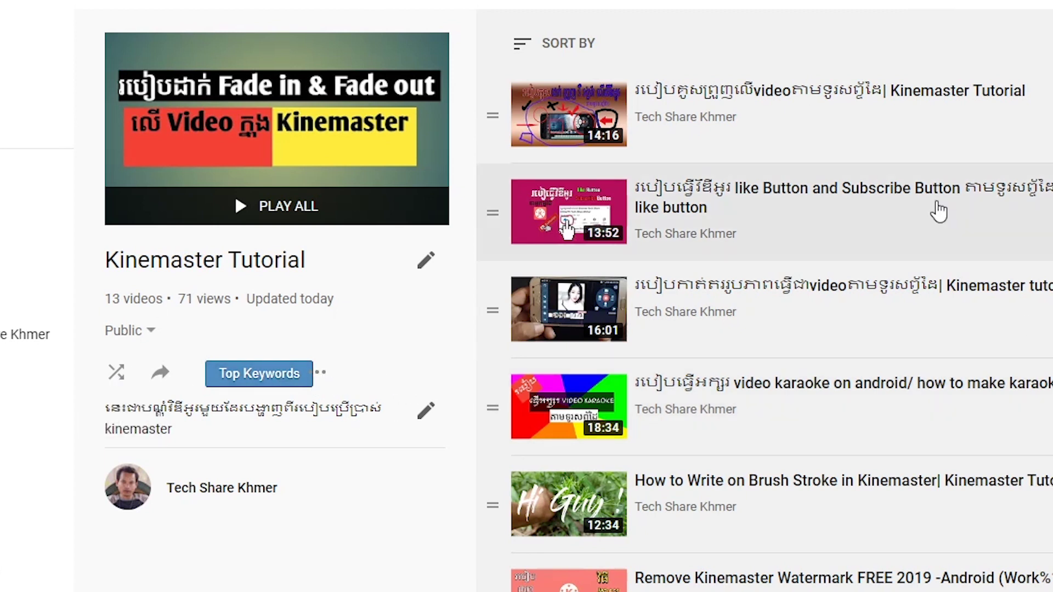
Review the auto-add rule in the Kinemaster Tutorial playlist's advanced settings and close them without saving.
{"action": "left_click", "coordinate": [321, 375]}
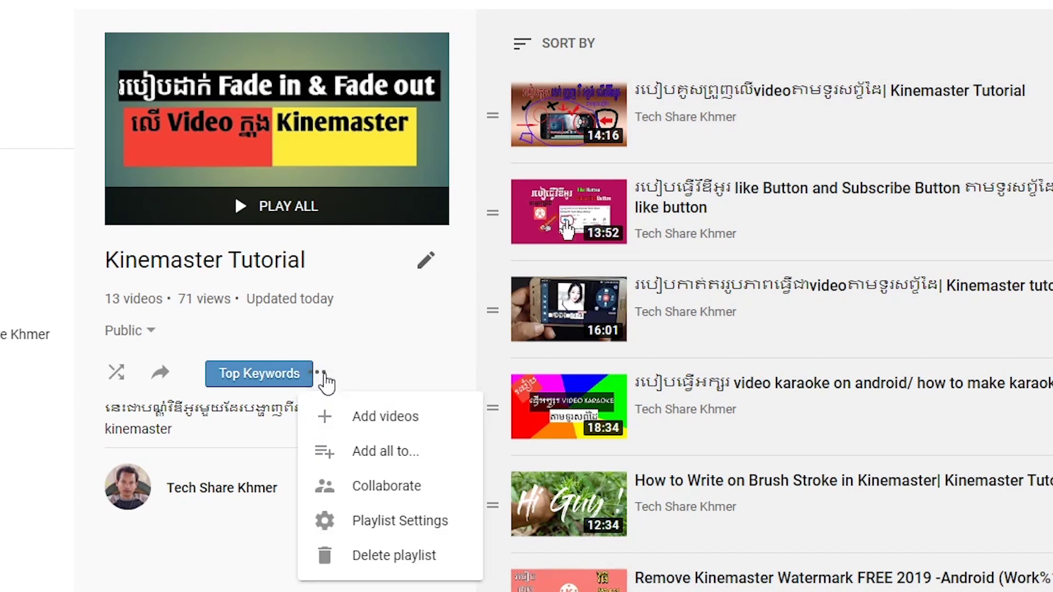
{"action": "left_click", "coordinate": [395, 524]}
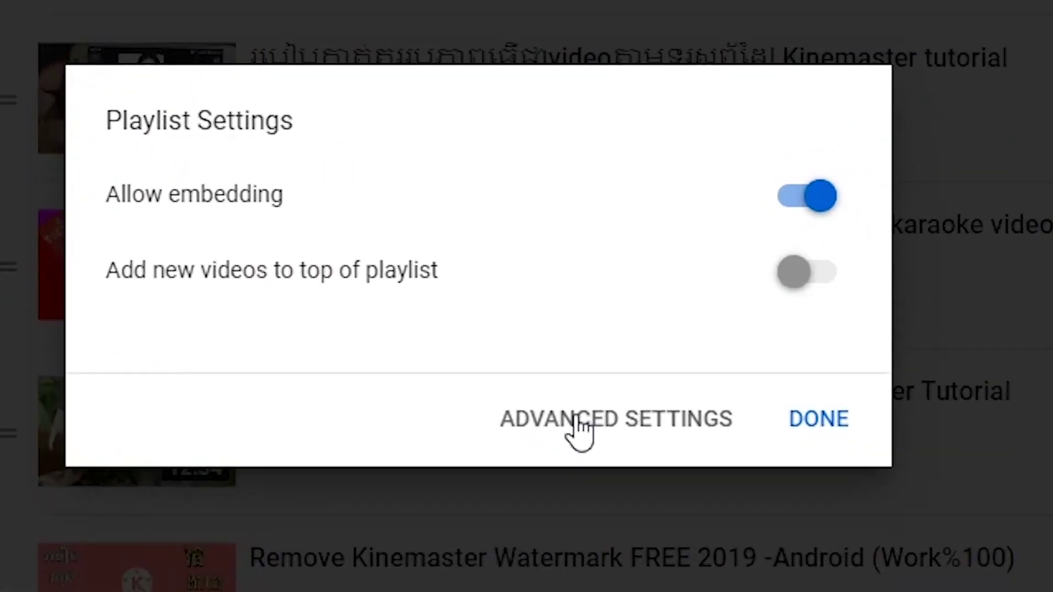
{"action": "left_click", "coordinate": [661, 446]}
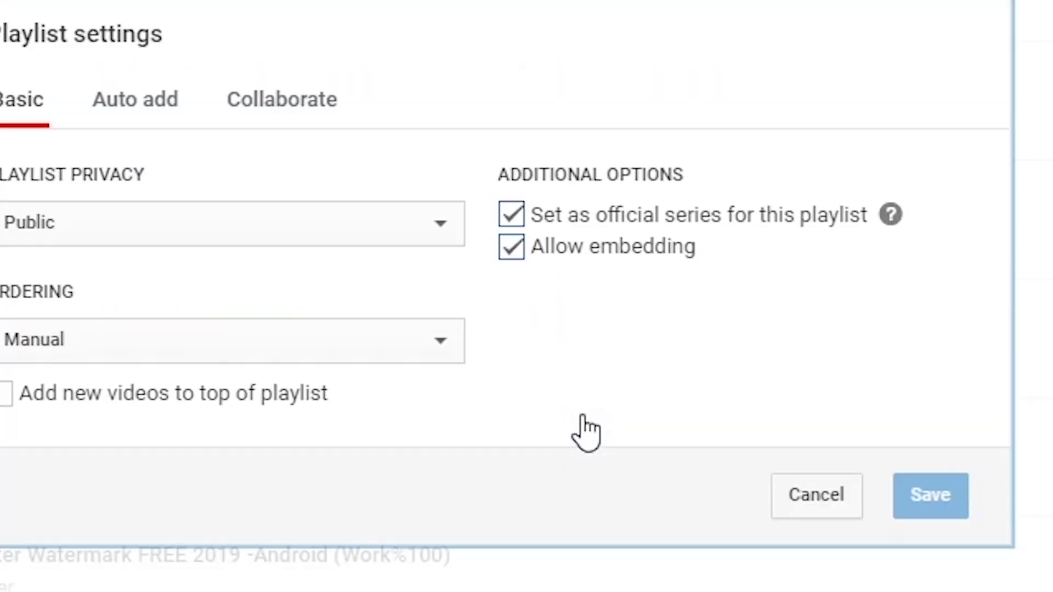
{"action": "left_click", "coordinate": [143, 107]}
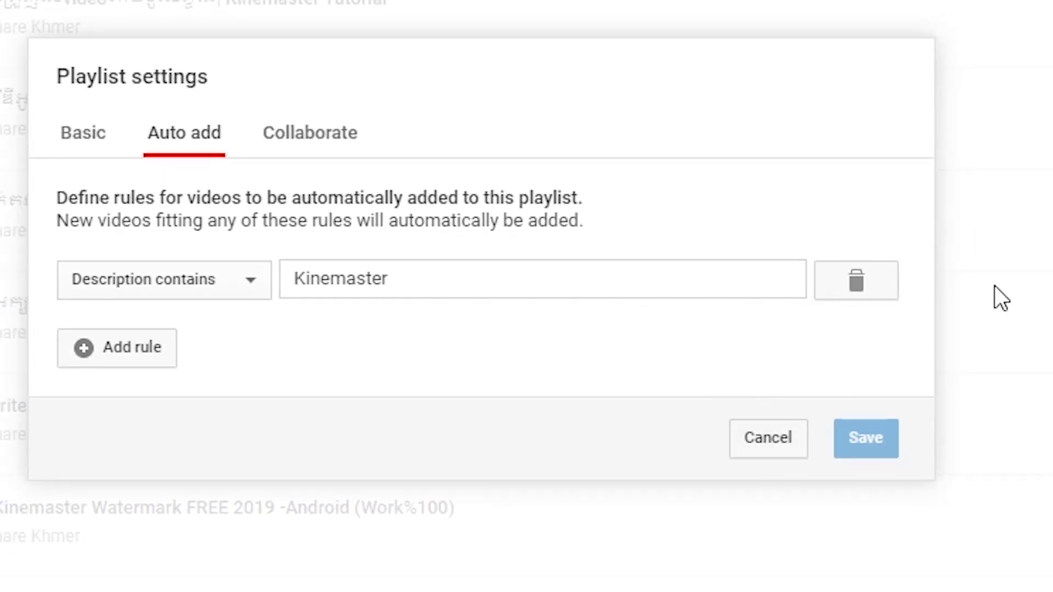
{"action": "left_click", "coordinate": [769, 447]}
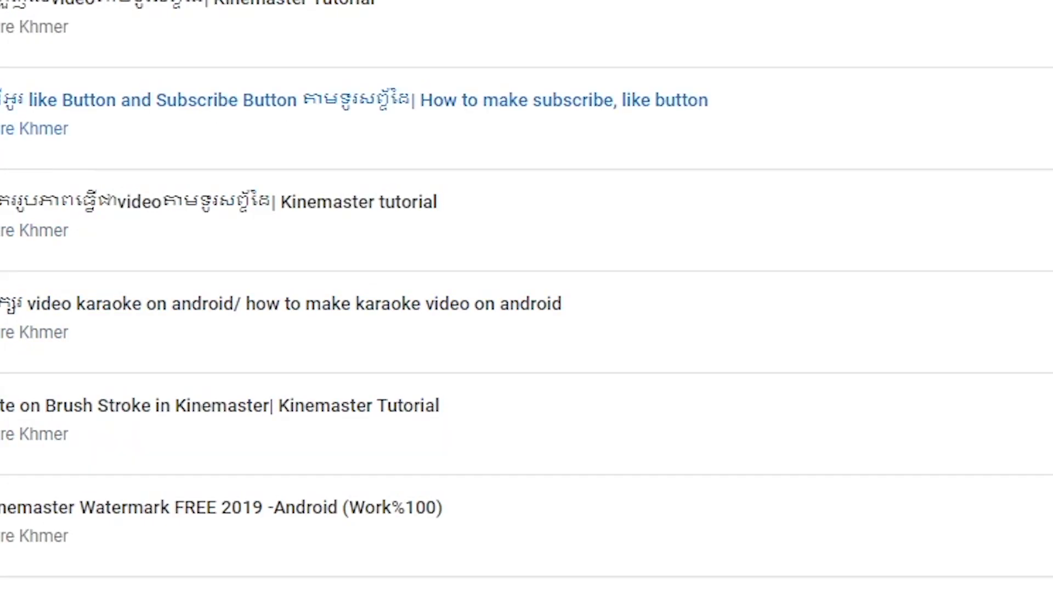